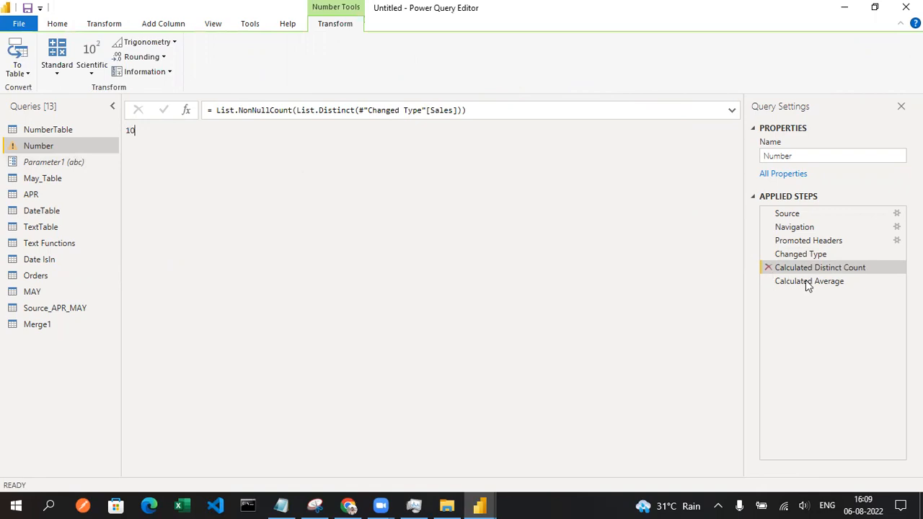
Step: Go back to the Changed Type step of the Number query and review the standard arithmetic operations available for the Sales column
left_click(806, 282)
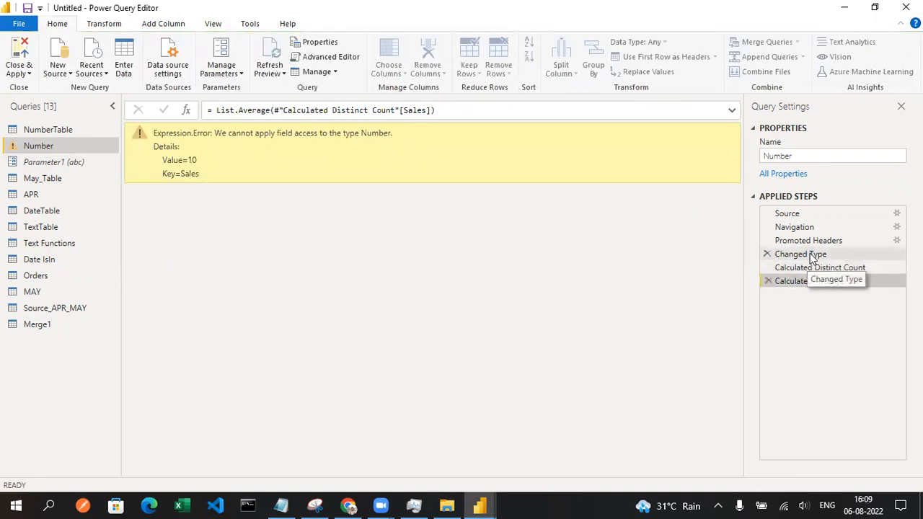
left_click(812, 256)
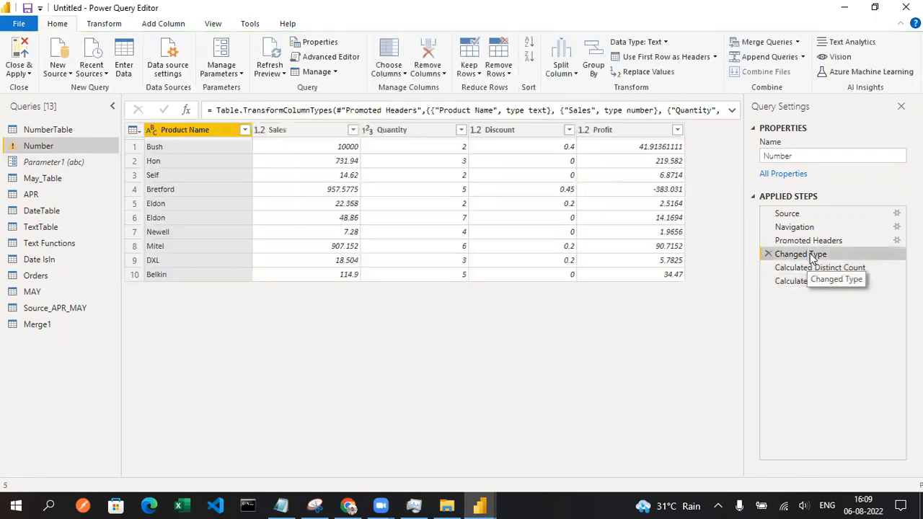
left_click(302, 129)
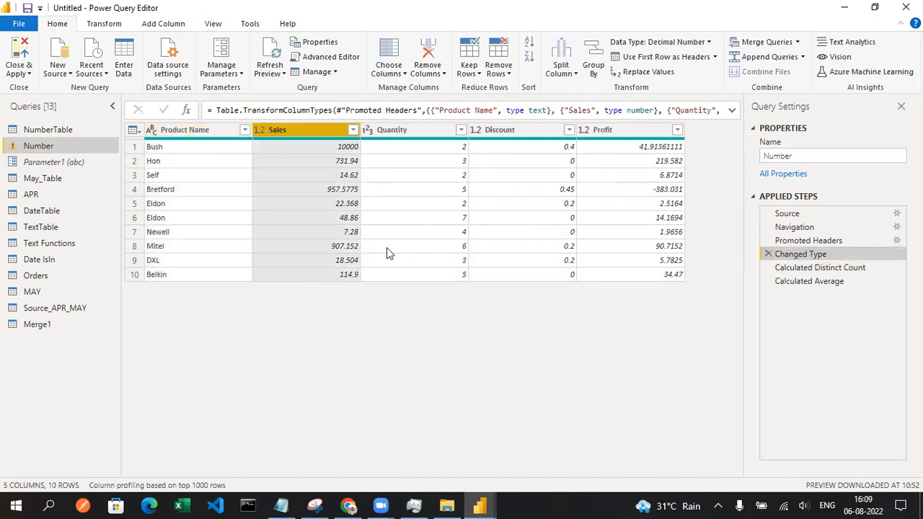
left_click(104, 23)
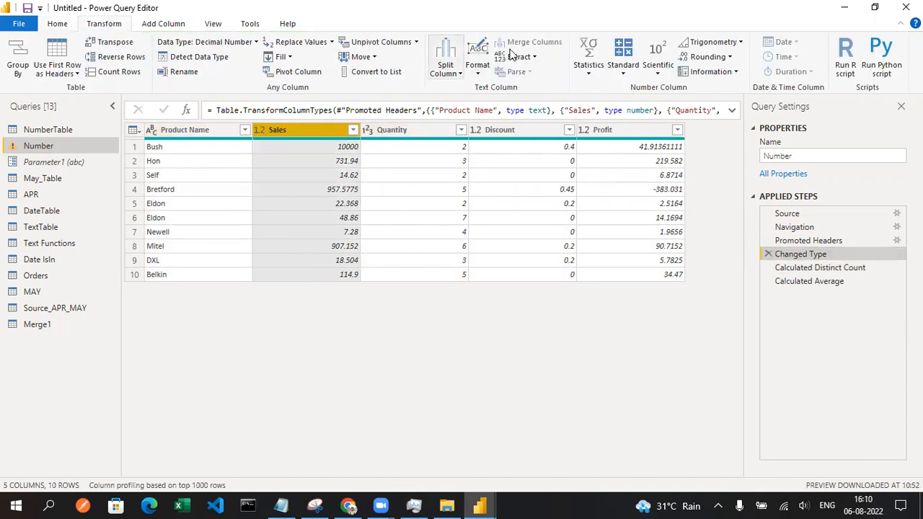
left_click(625, 74)
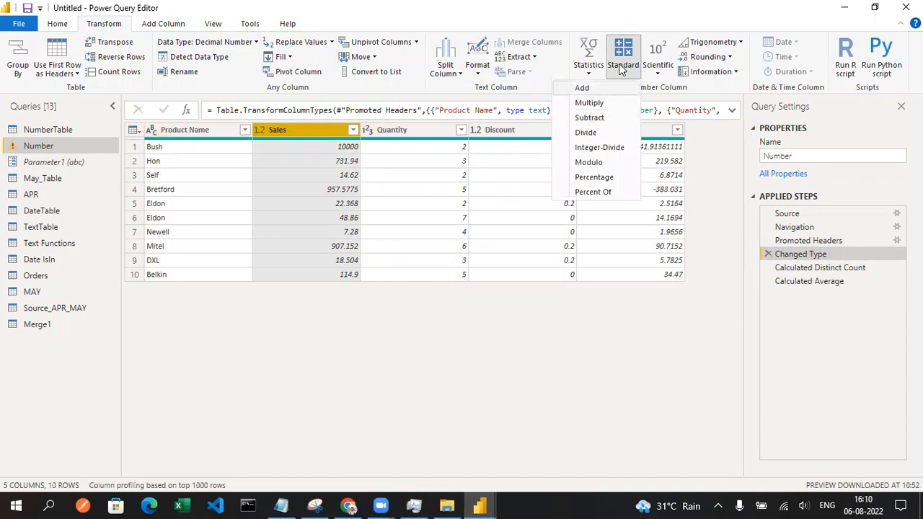
left_click(573, 310)
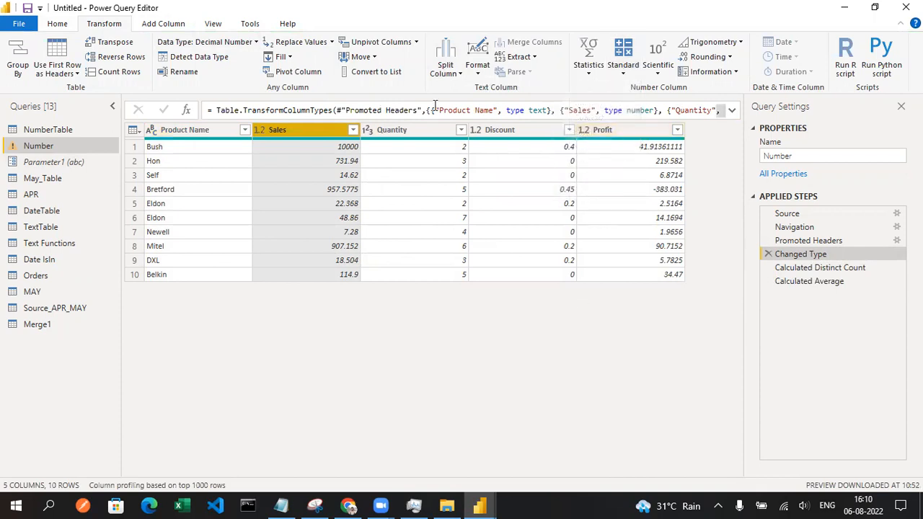
Step: Select the Sales column together with Quantity, and Sales together with Discount
left_click(391, 133, "ctrl")
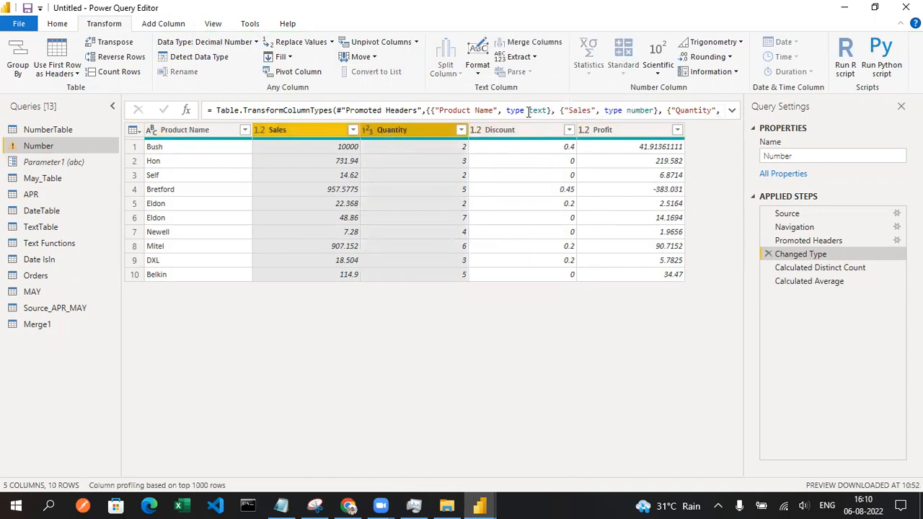
left_click(412, 130)
left_click(292, 131)
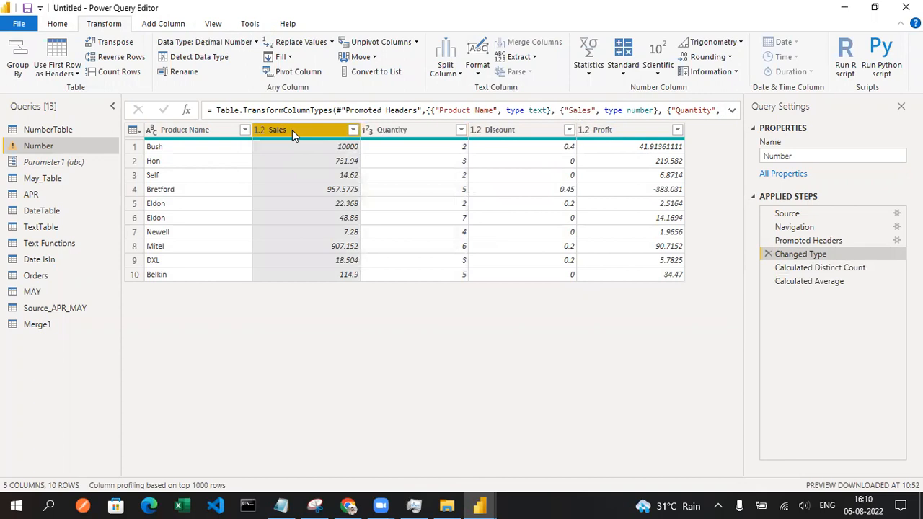
left_click(521, 134, "ctrl")
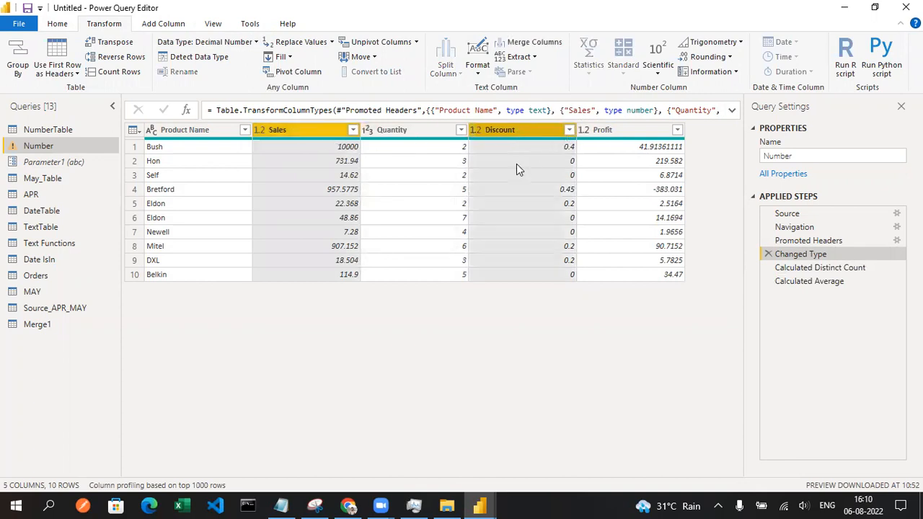
Step: Multiply the Discount column by 2, inserting the operation after the Changed Type step, and check the resulting cells
left_click(495, 132)
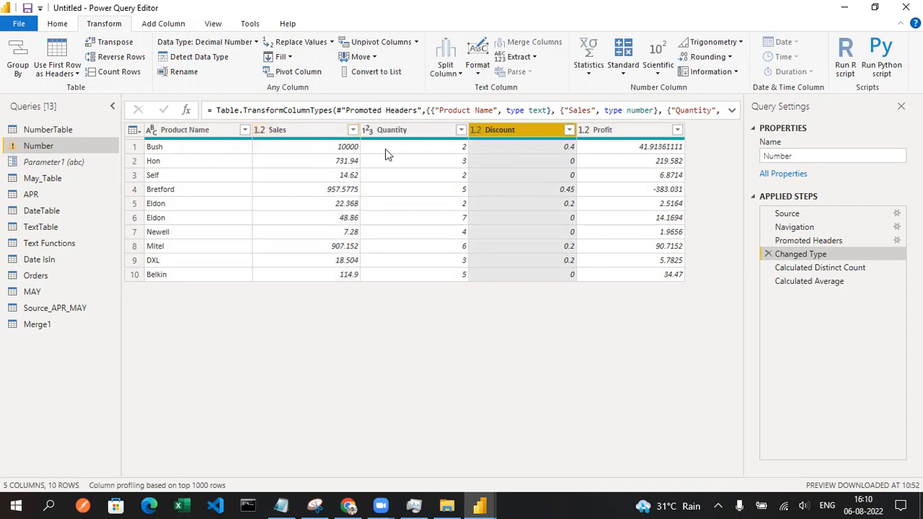
left_click(623, 74)
key("Escape")
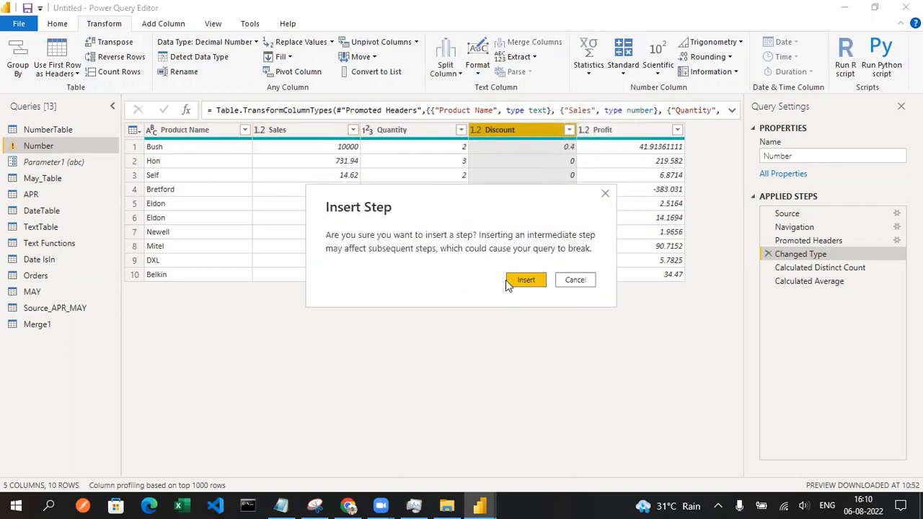
left_click(530, 280)
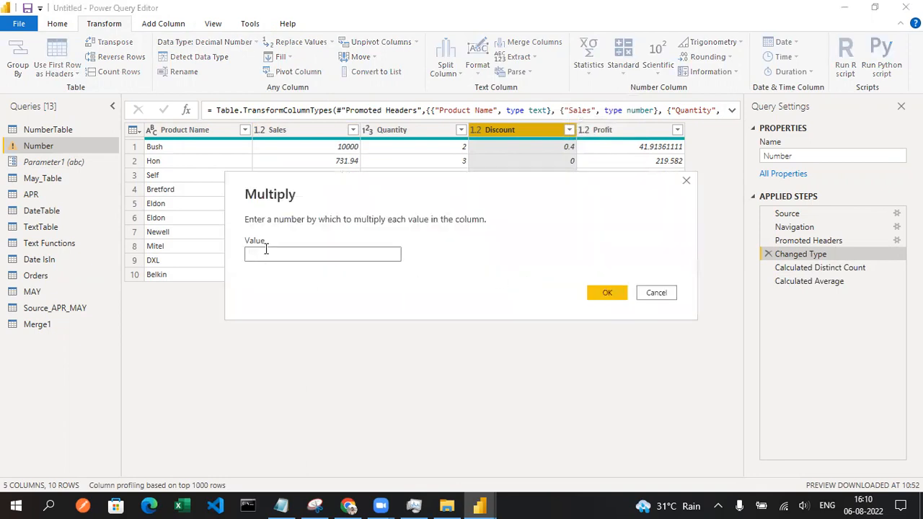
left_click(608, 292)
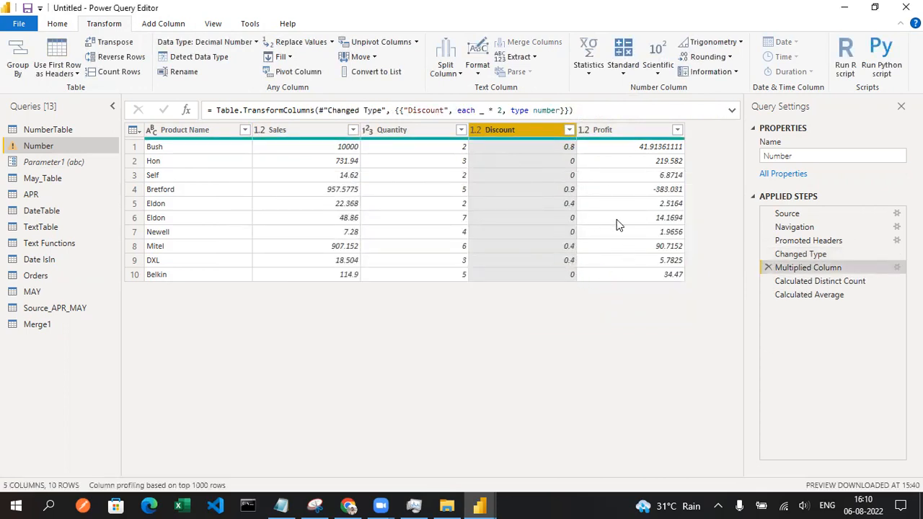
left_click(569, 148)
left_click(557, 189)
left_click_drag(553, 228, 525, 277)
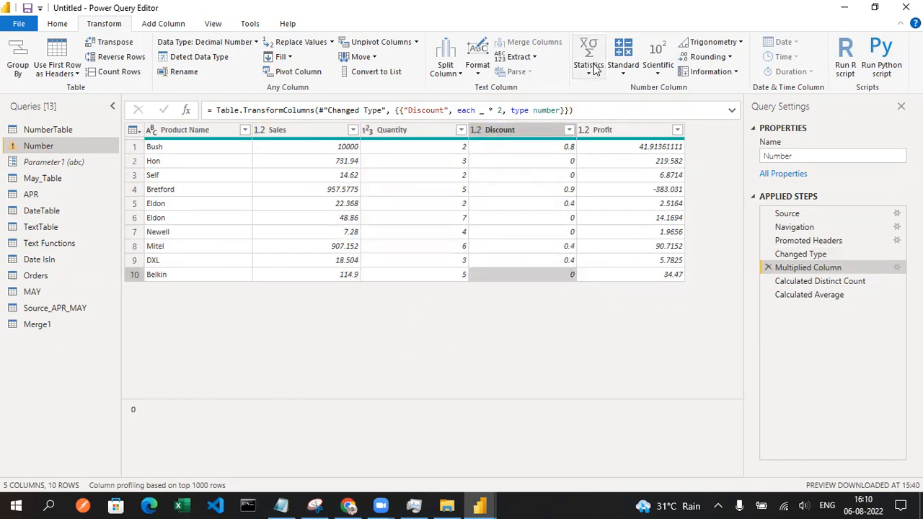
Step: Convert the Discount column to absolute values as an inserted step after Multiplied Column
left_click(657, 75)
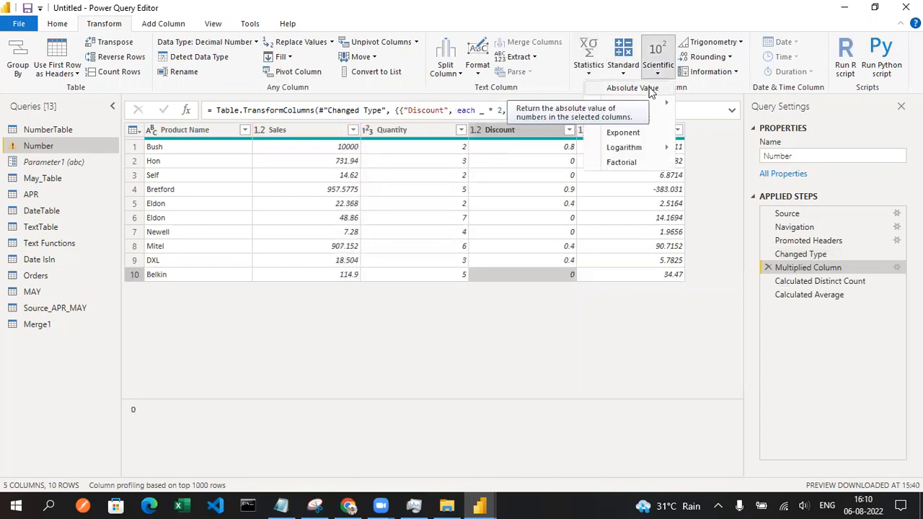
left_click(514, 134)
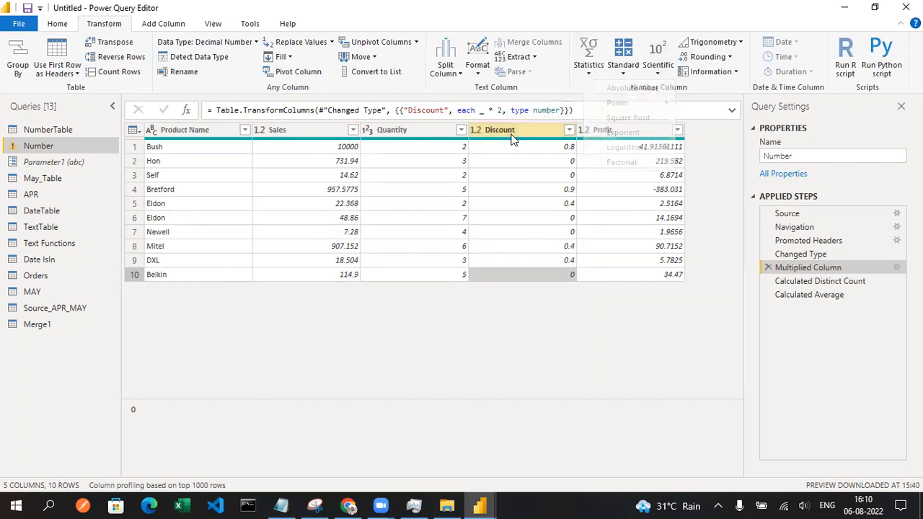
left_click(509, 130)
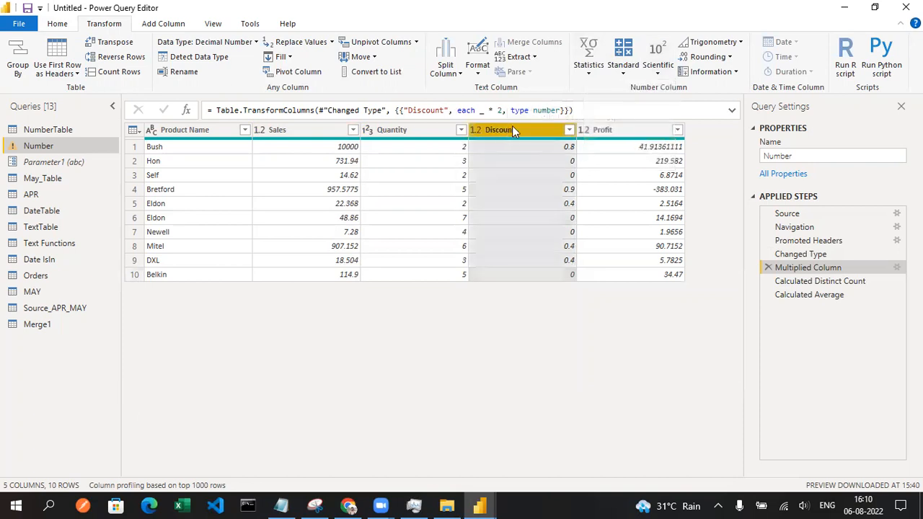
left_click(657, 72)
left_click(633, 88)
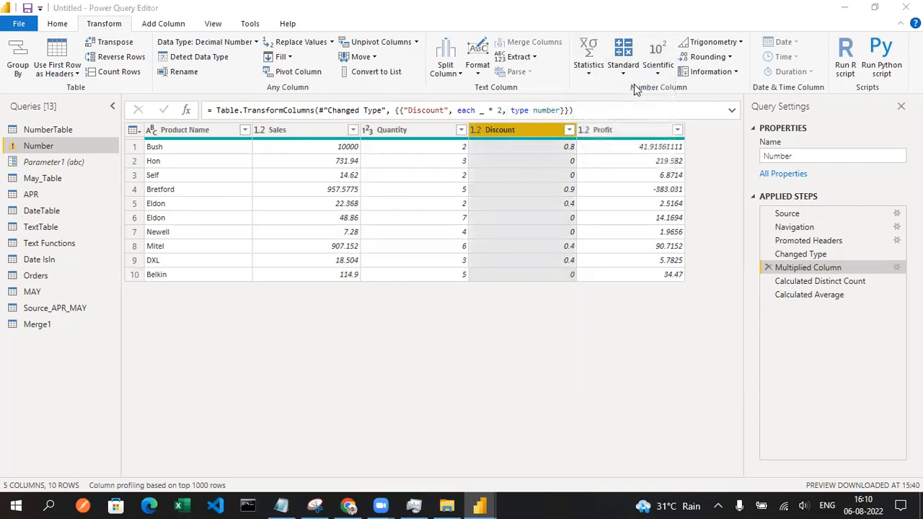
left_click(524, 280)
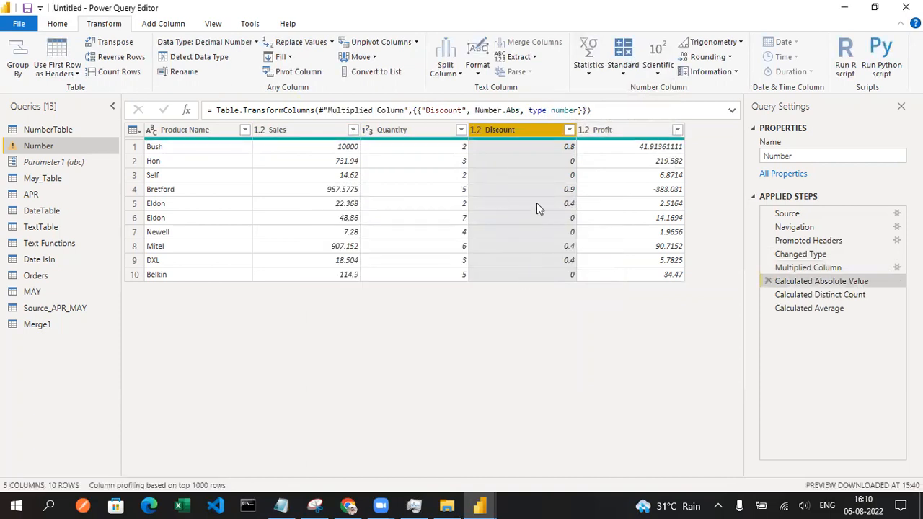
Step: Review the scientific, trigonometry, rounding and information operations available for the Discount column
left_click(657, 65)
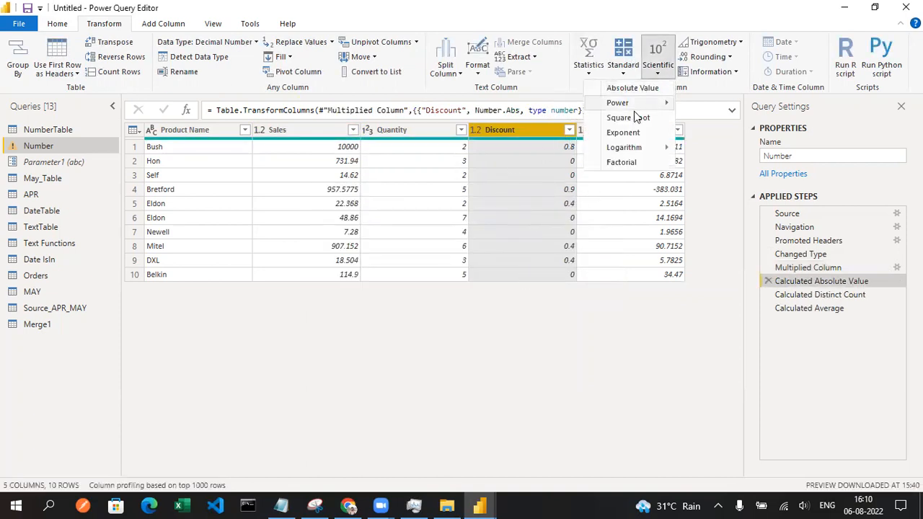
mouse_move(628, 108)
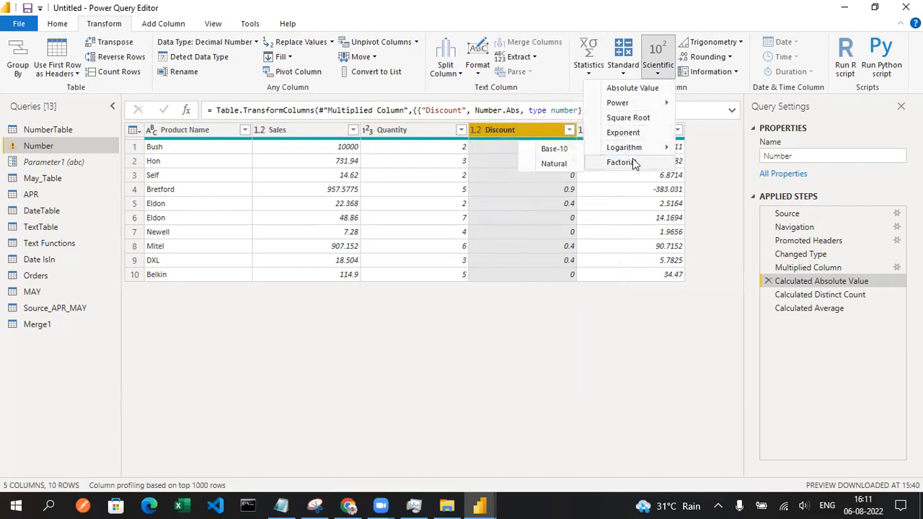
left_click(710, 142)
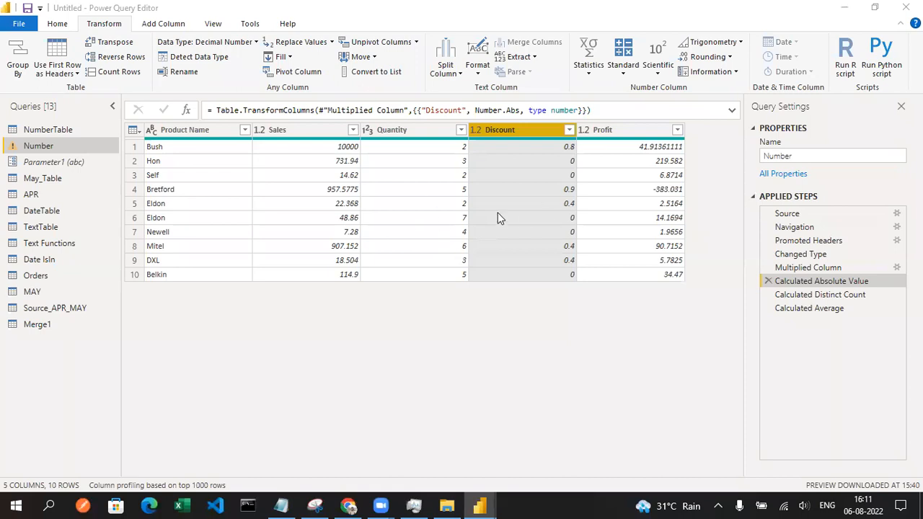
left_click(738, 45)
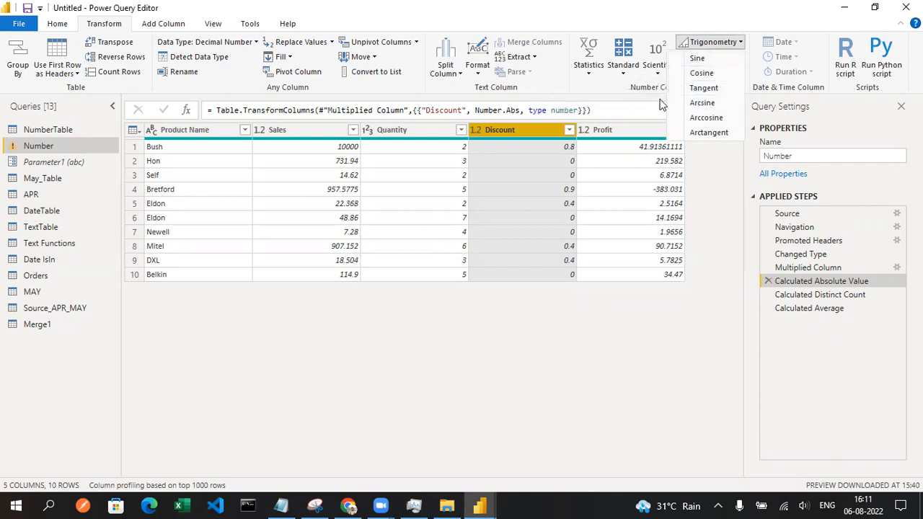
left_click(733, 173)
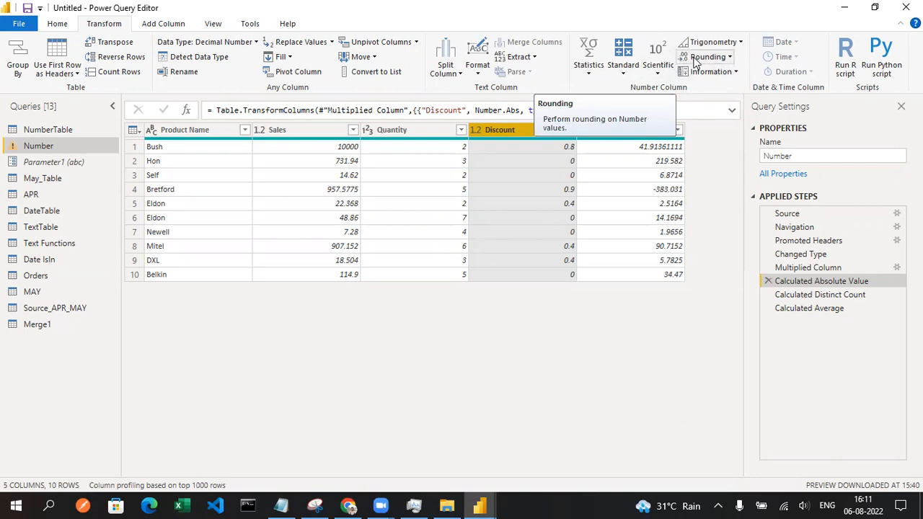
left_click(737, 71)
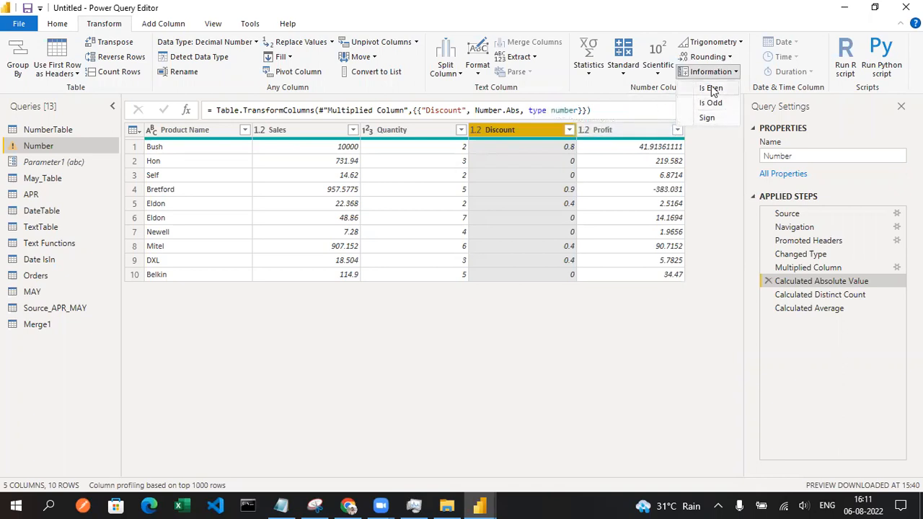
left_click(541, 190)
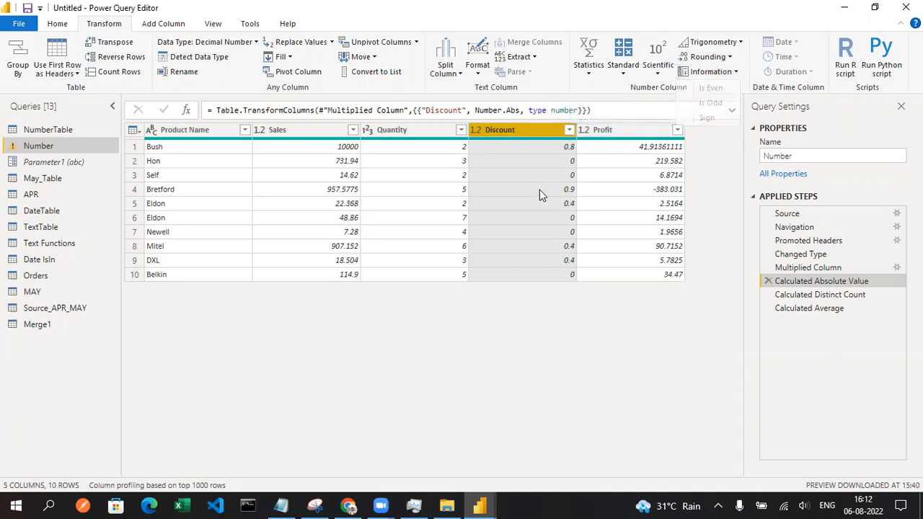
Step: Apply the Is Even check to the Quantity column as an inserted step and inspect its results row by row
left_click(428, 176)
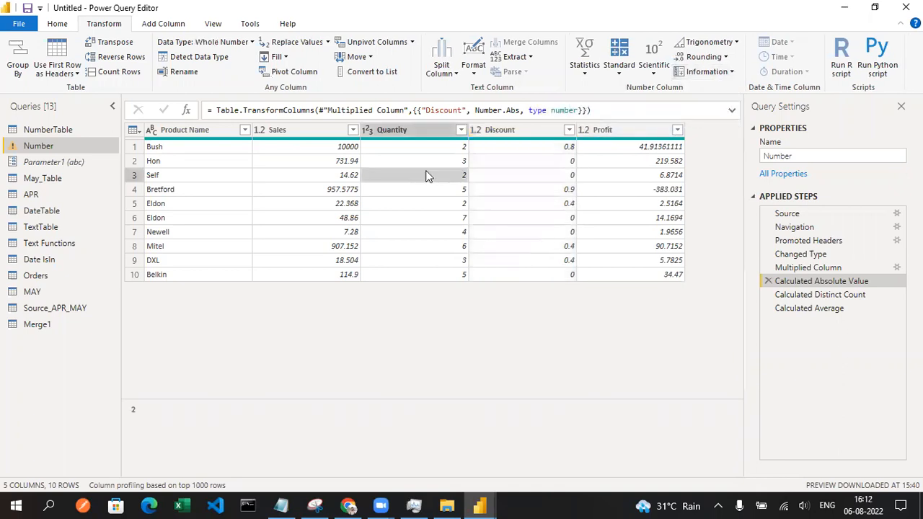
left_click(732, 72)
left_click(730, 88)
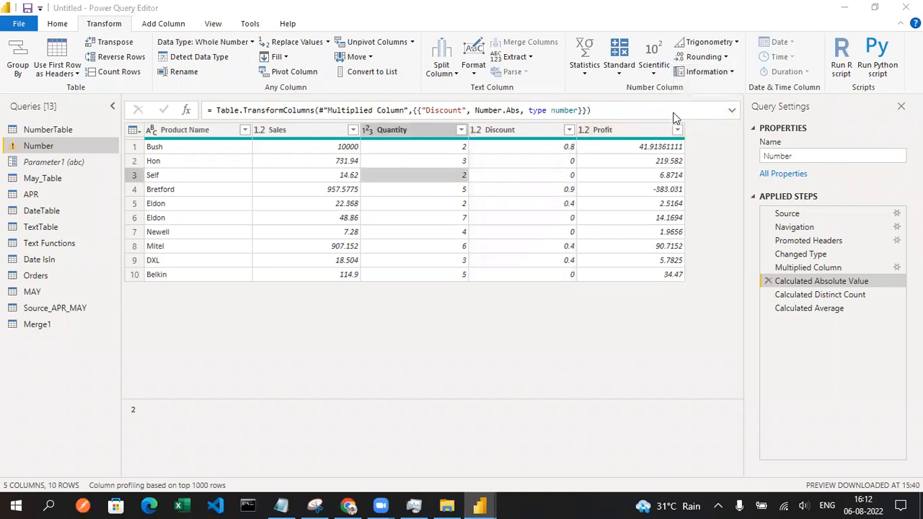
left_click(525, 280)
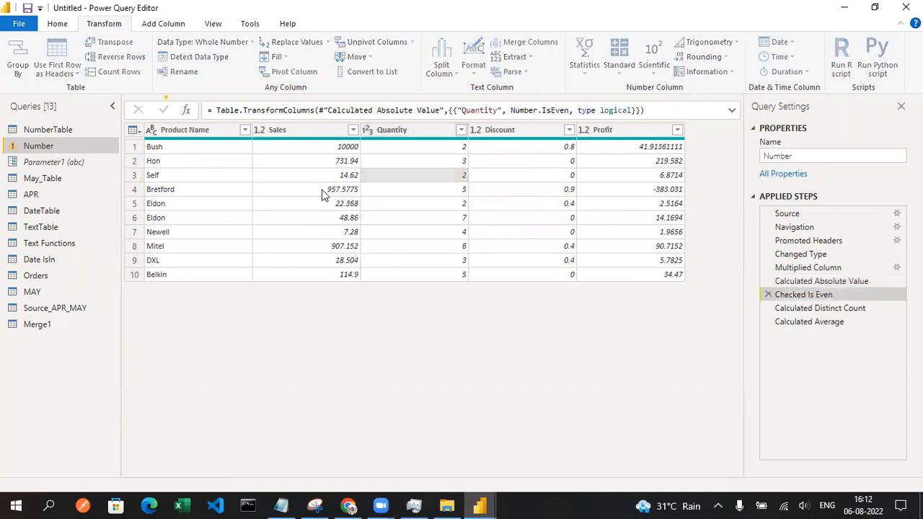
left_click(413, 154)
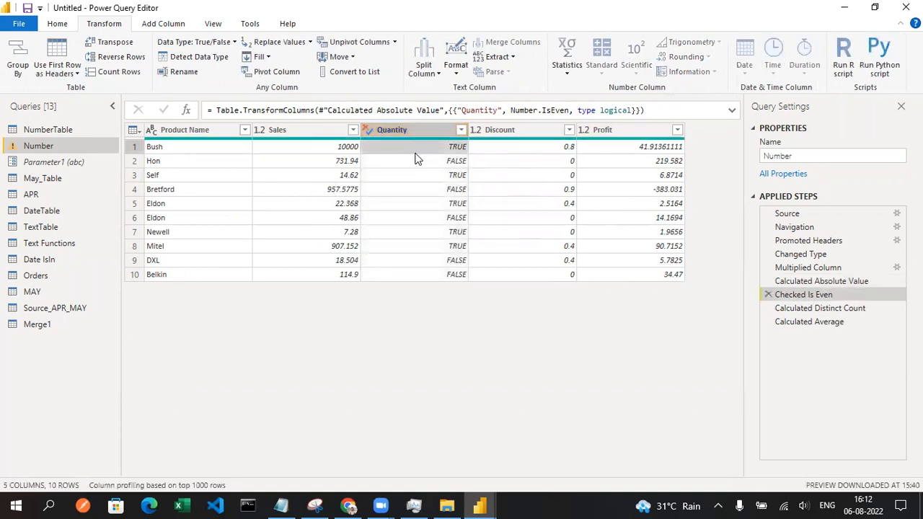
left_click(426, 275)
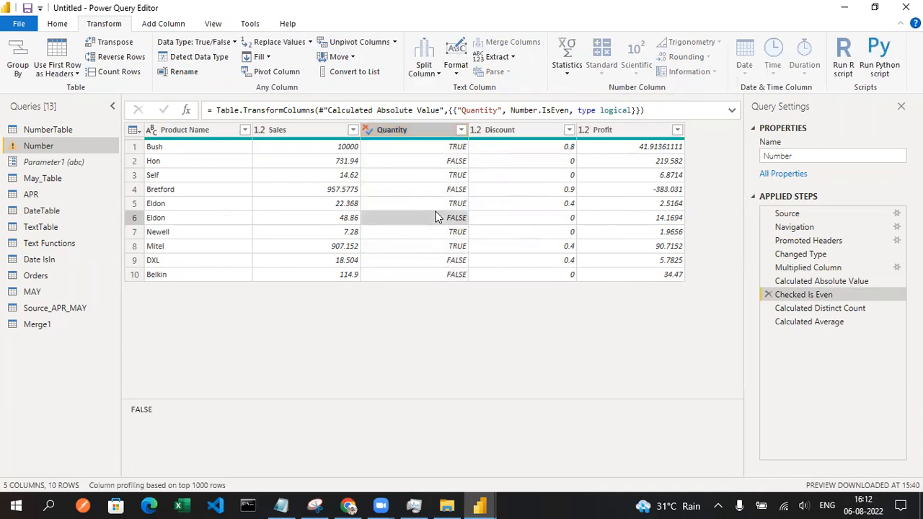
left_click(431, 146)
left_click(436, 217)
left_click(427, 189)
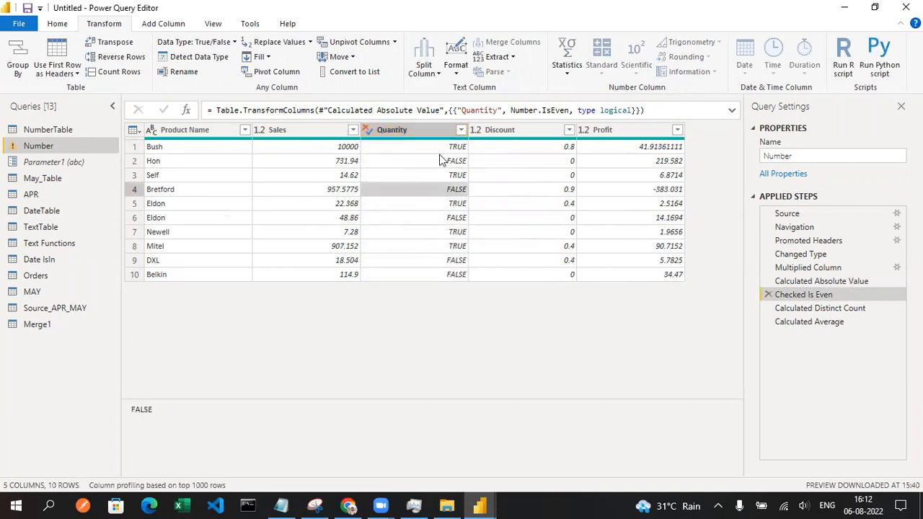
Step: Delete the Checked Is Even step from the Number query
left_click(768, 295)
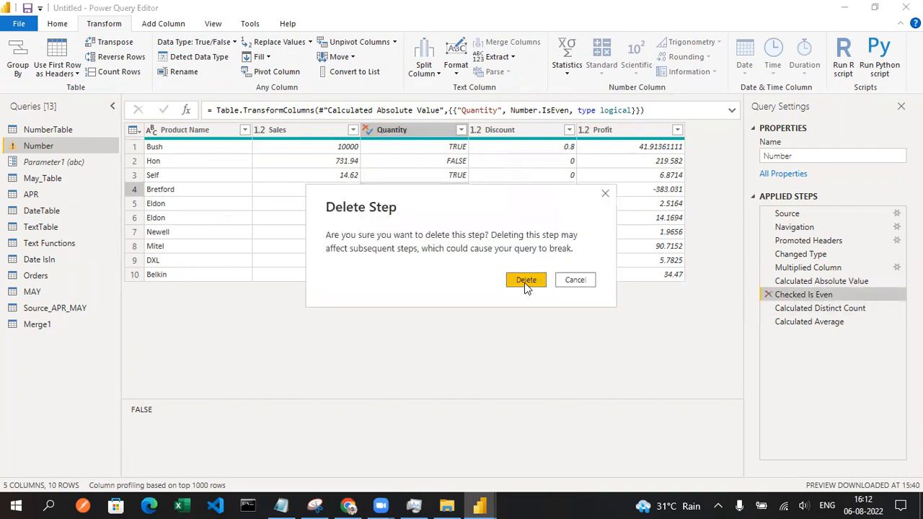
left_click(525, 281)
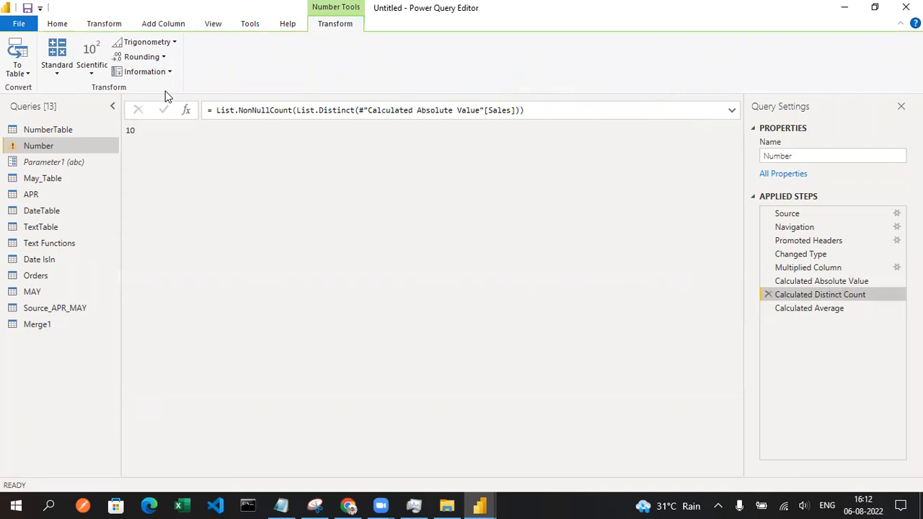
left_click(112, 26)
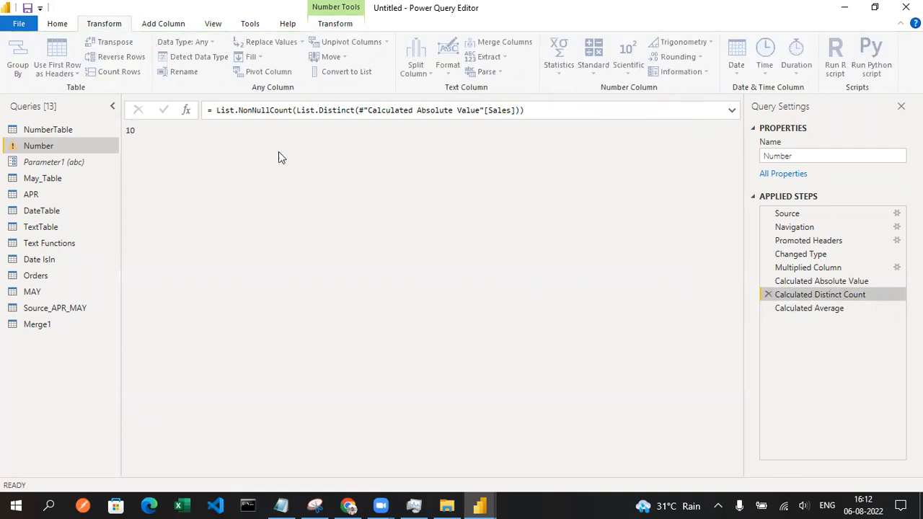
Step: Delete the Calculated Distinct Count step from the Number query and display the table at its Navigation step
left_click(769, 295)
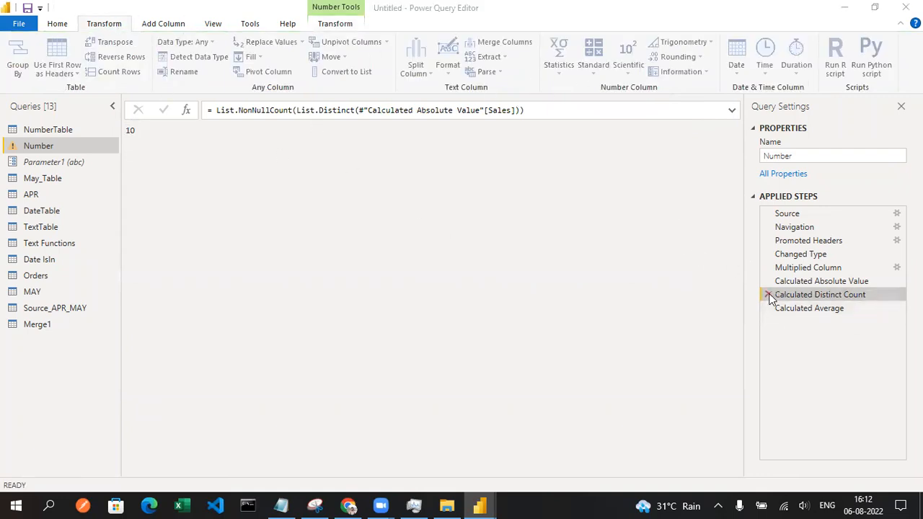
left_click(538, 278)
left_click(793, 227)
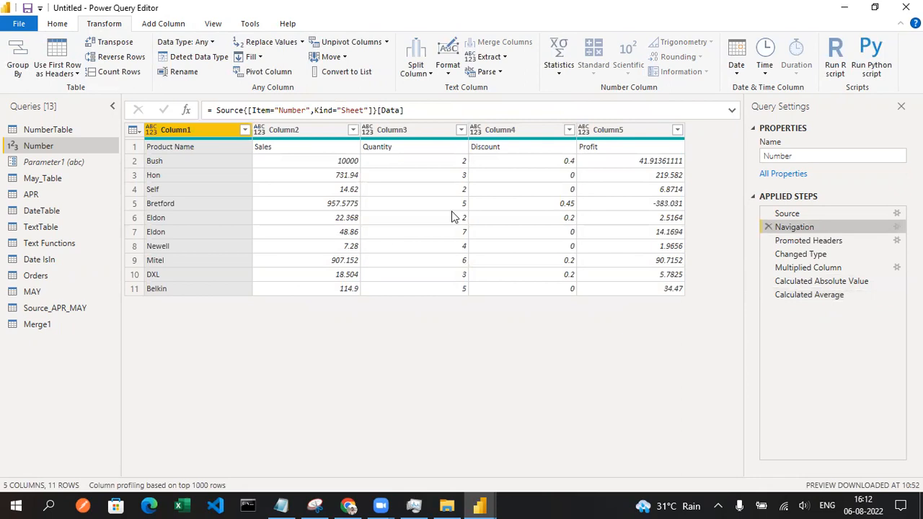
Step: Inspect individual values in the Discount, Profit and Quantity columns at the Navigation step
left_click(555, 218)
left_click(555, 204)
left_click(635, 189)
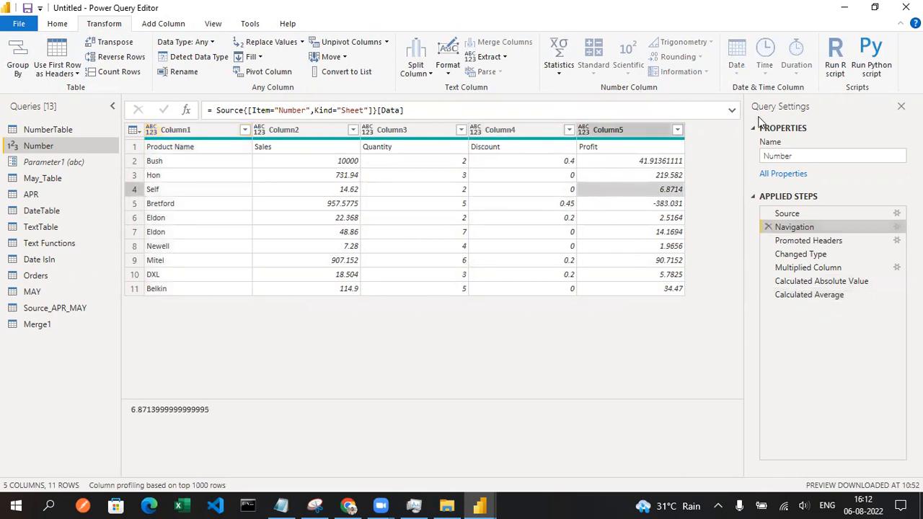
left_click(394, 165)
left_click(406, 128)
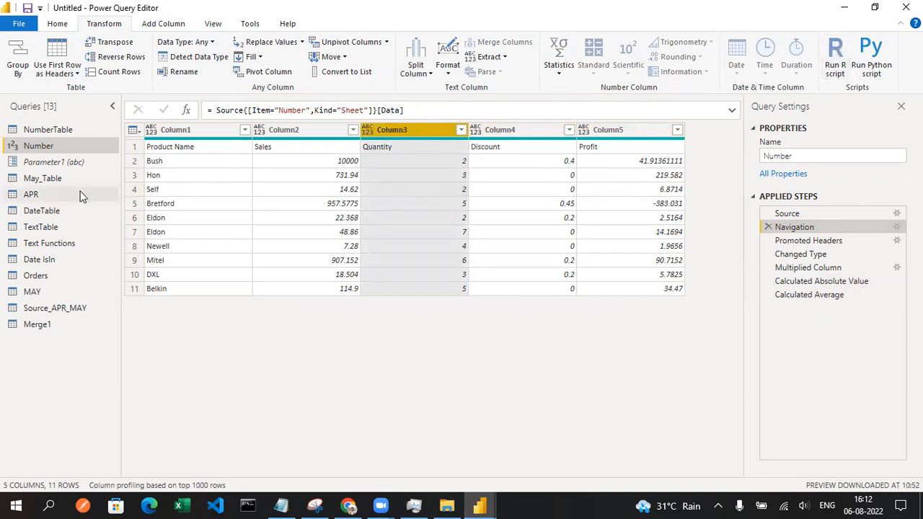
Step: Open the May_Table query and look over its Sales in Million and Client columns
left_click(53, 179)
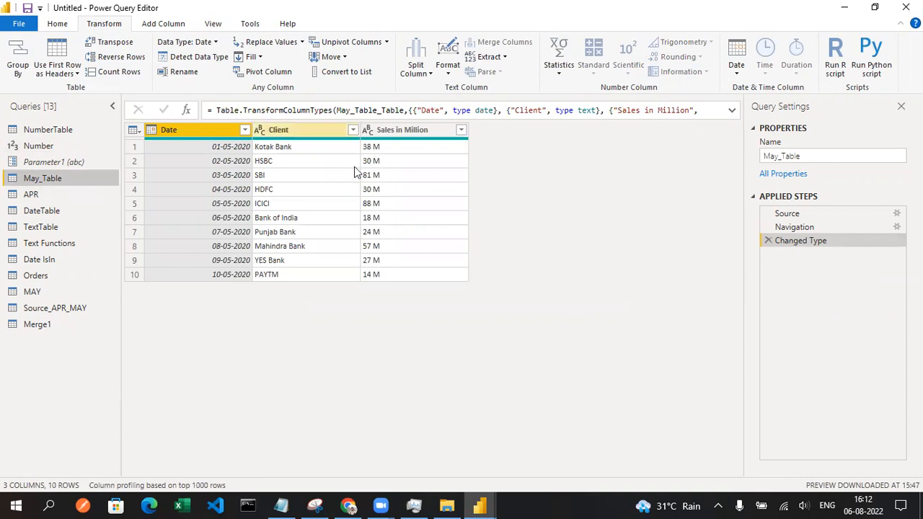
left_click(399, 131)
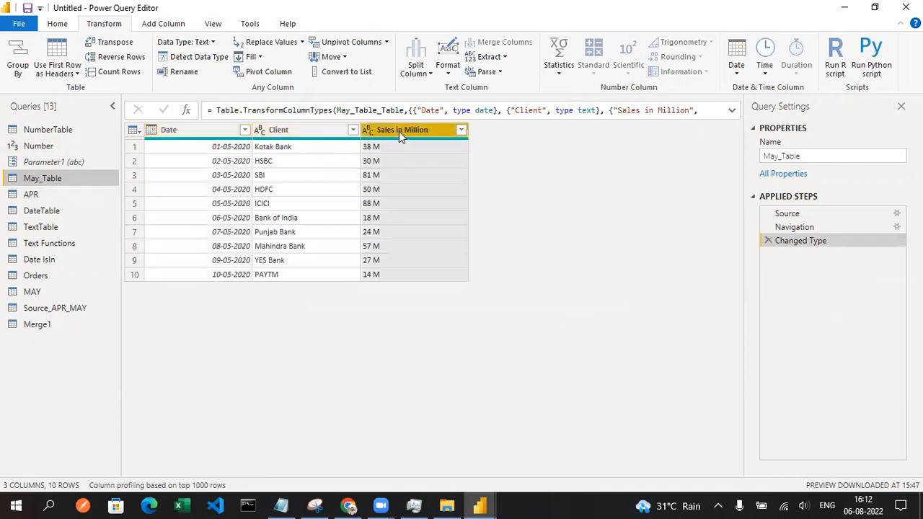
left_click(286, 189)
left_click(282, 131)
Step: Try extracting the name of the month from the Date column of May_Table and delete the resulting step
left_click(181, 129)
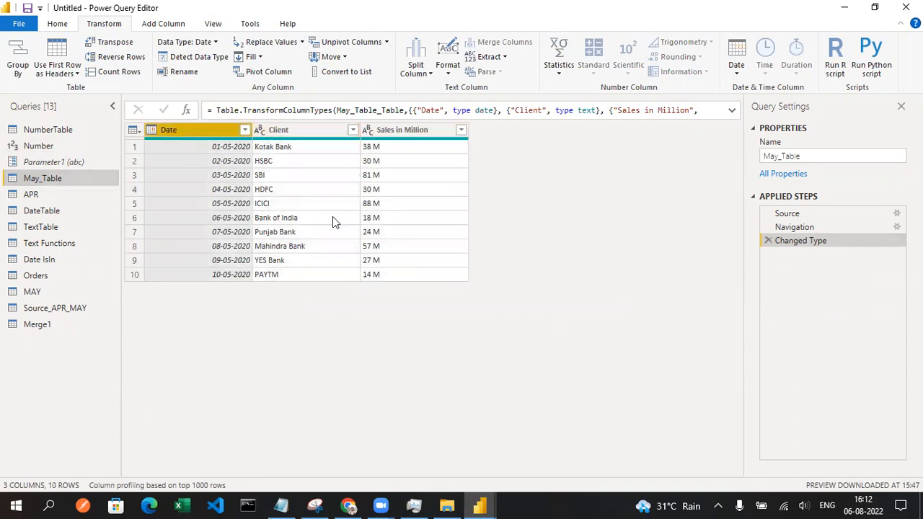
left_click(736, 73)
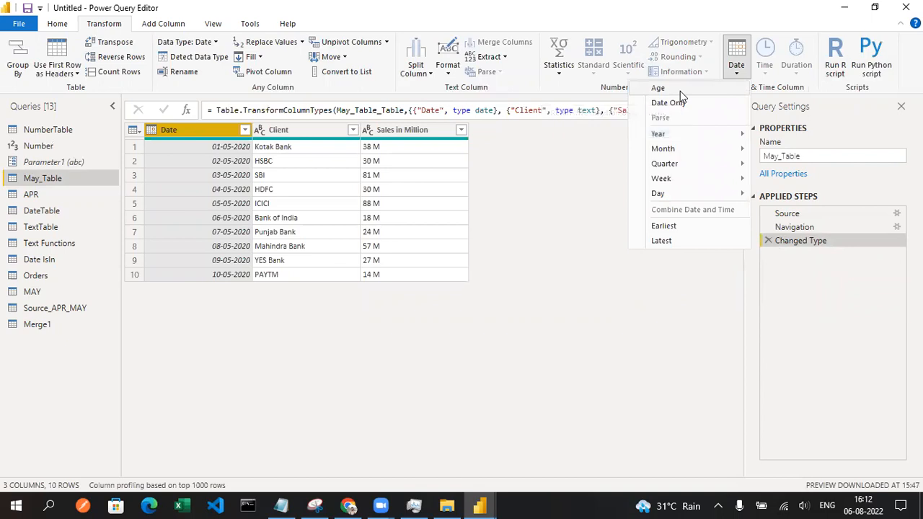
mouse_move(679, 136)
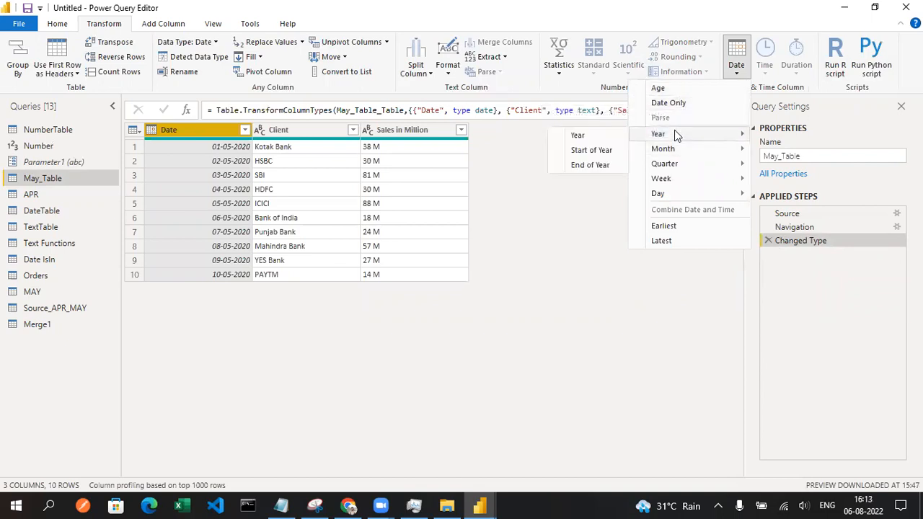
mouse_move(687, 155)
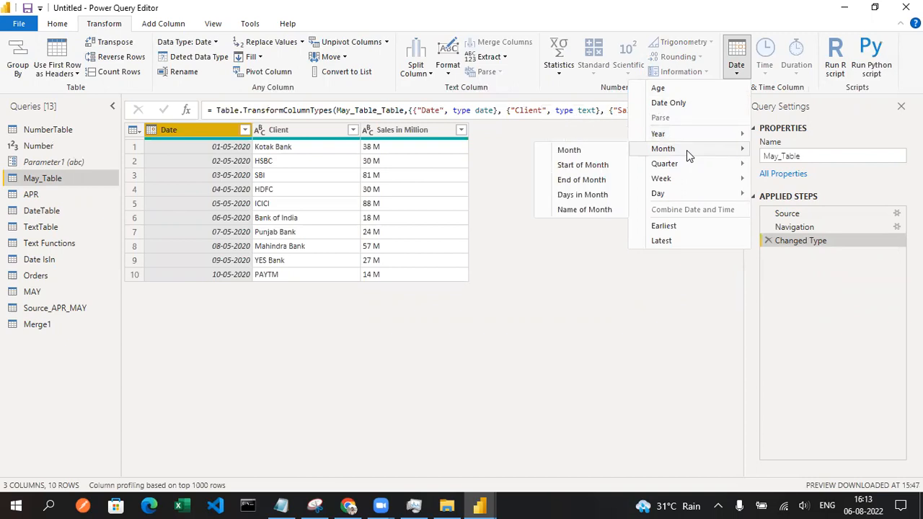
left_click(580, 209)
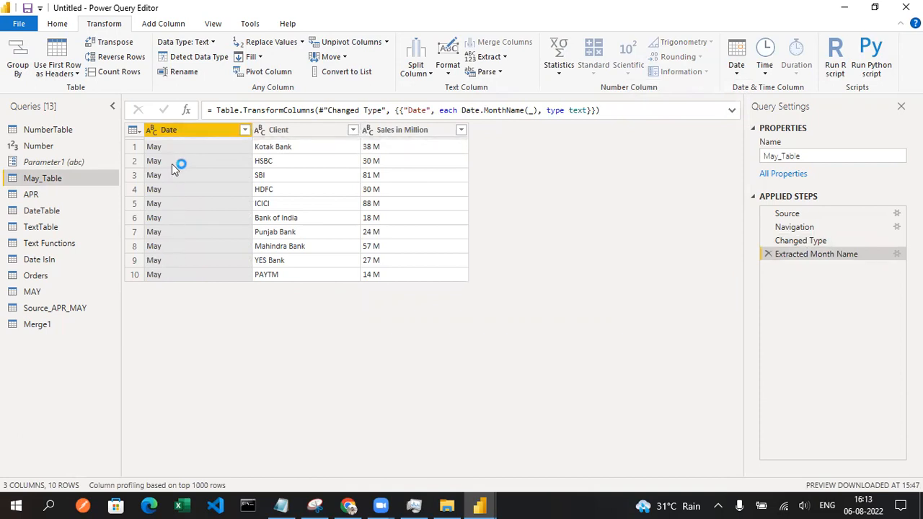
left_click(768, 254)
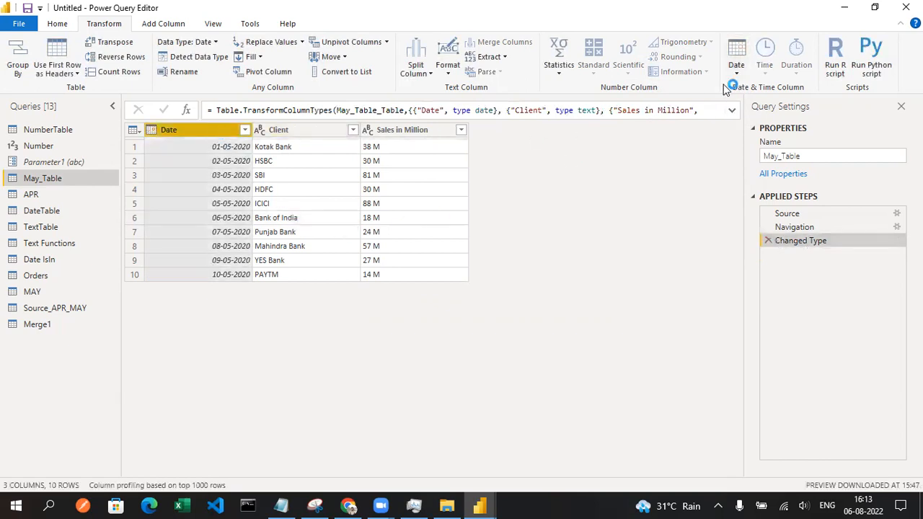
Step: Review the week, day, earliest and latest date operations available for the Date column
left_click(737, 59)
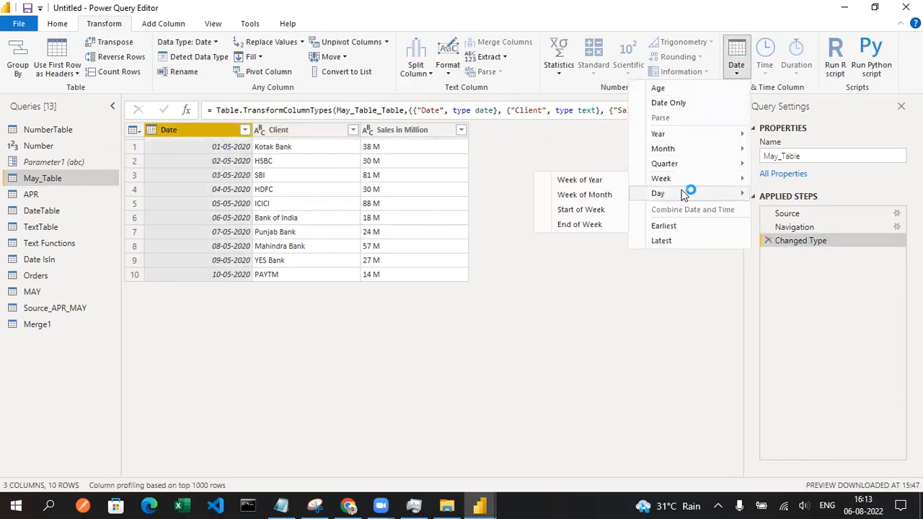
mouse_move(684, 193)
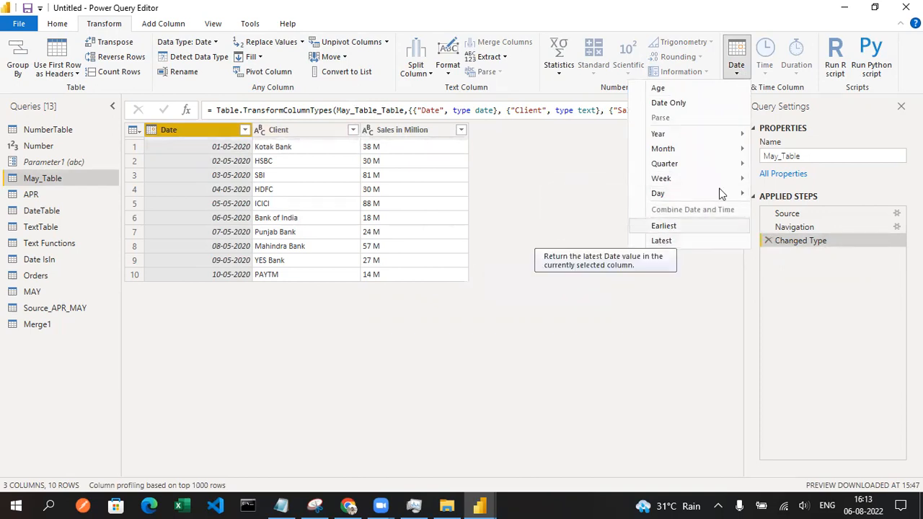
left_click(584, 156)
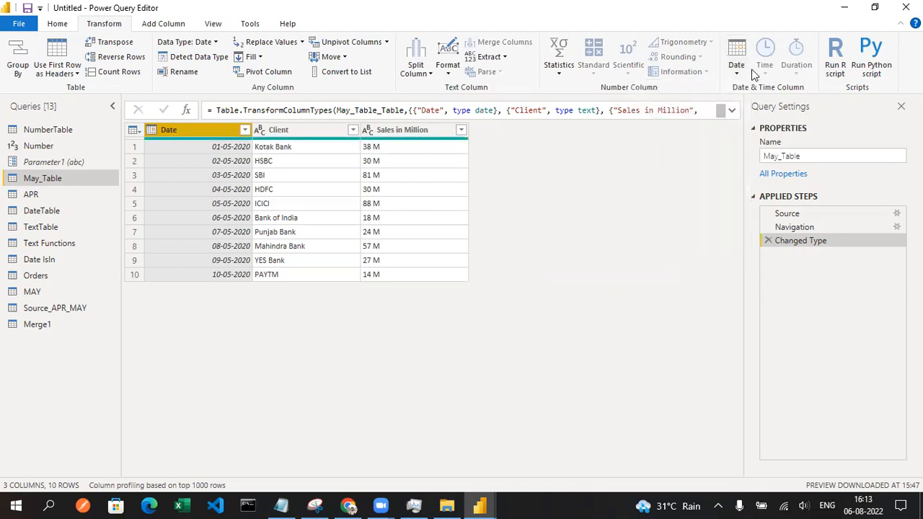
Step: Inspect individual Date, Client and Sales in Million values in May_Table and review the time operations offered
left_click(368, 176)
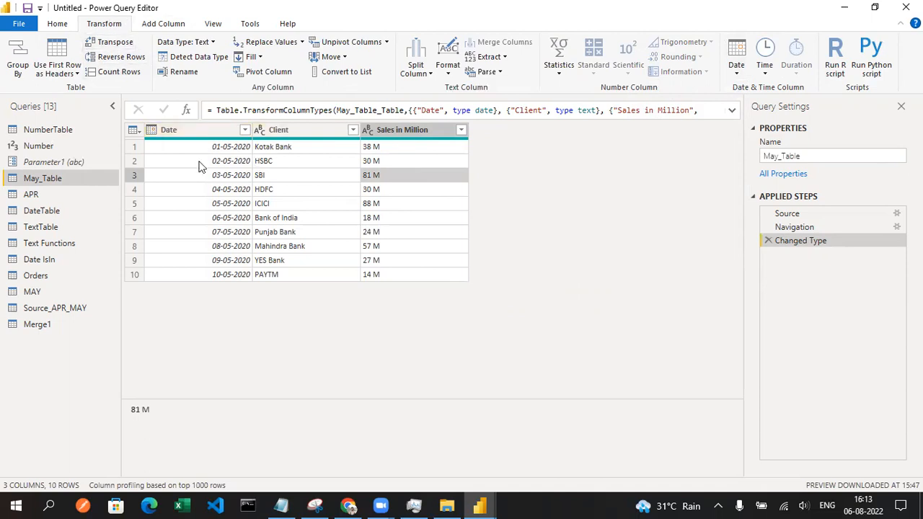
left_click(256, 175)
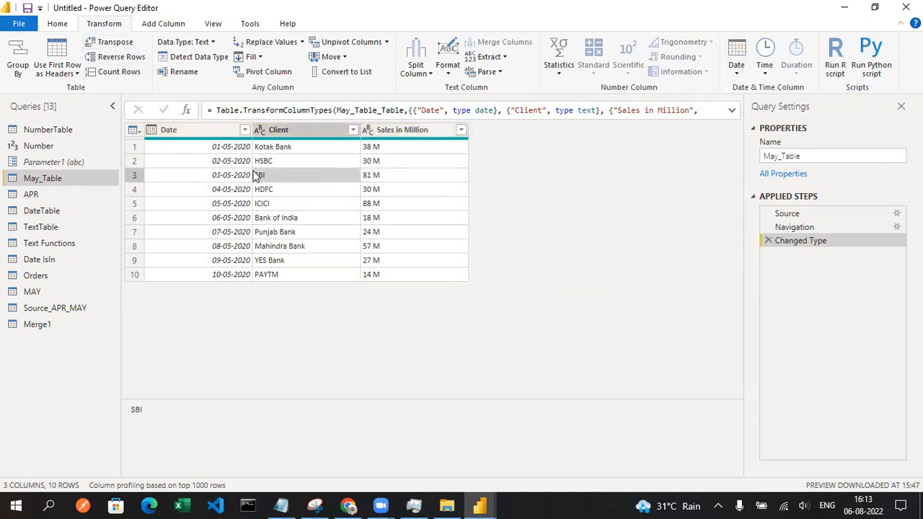
left_click(242, 148)
left_click(372, 162)
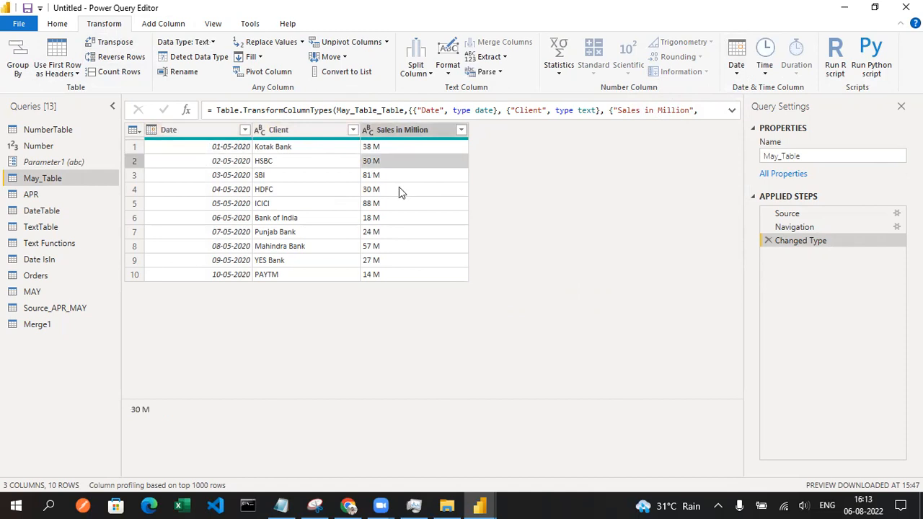
left_click(399, 188)
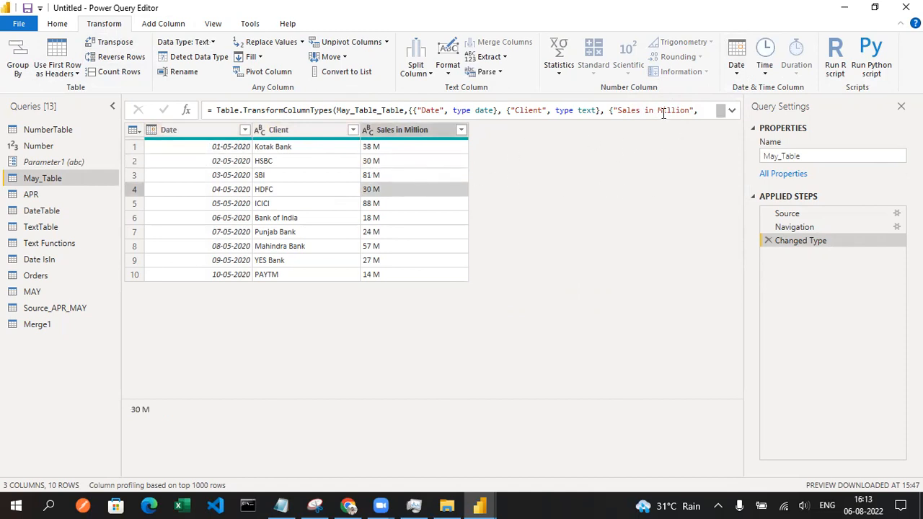
left_click(766, 72)
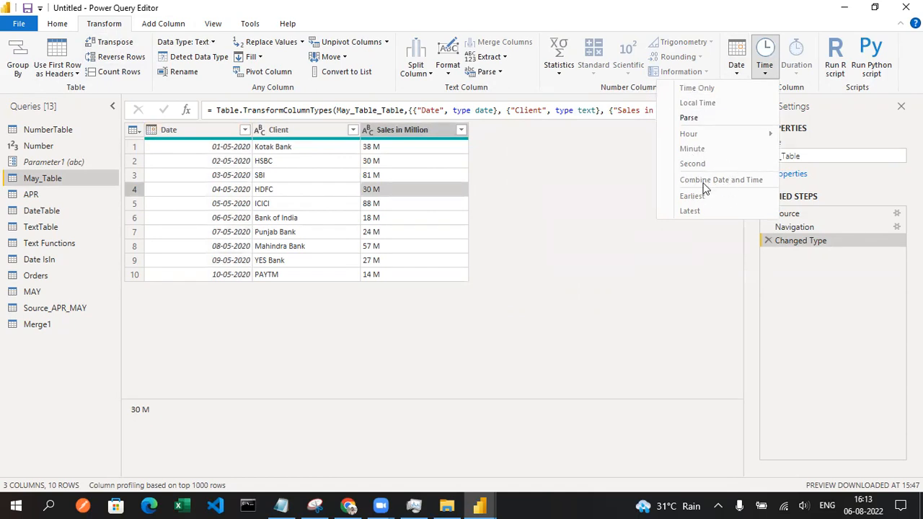
left_click(644, 201)
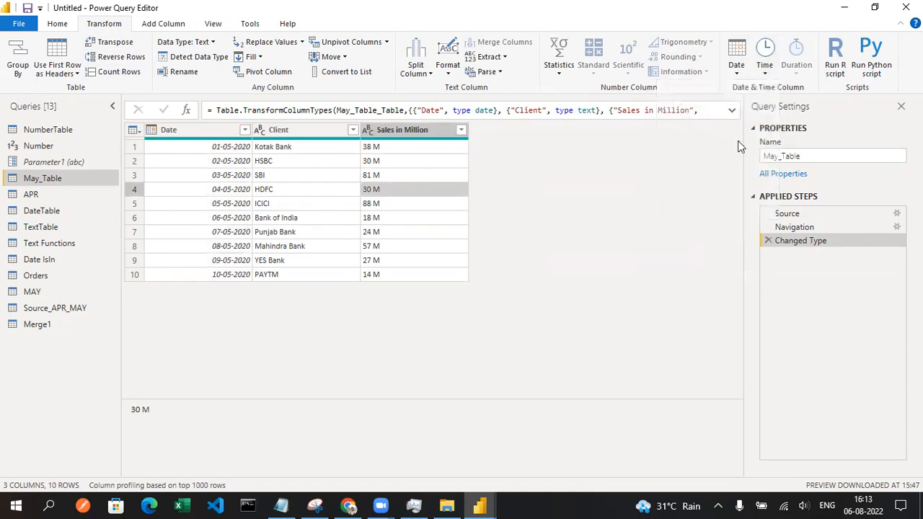